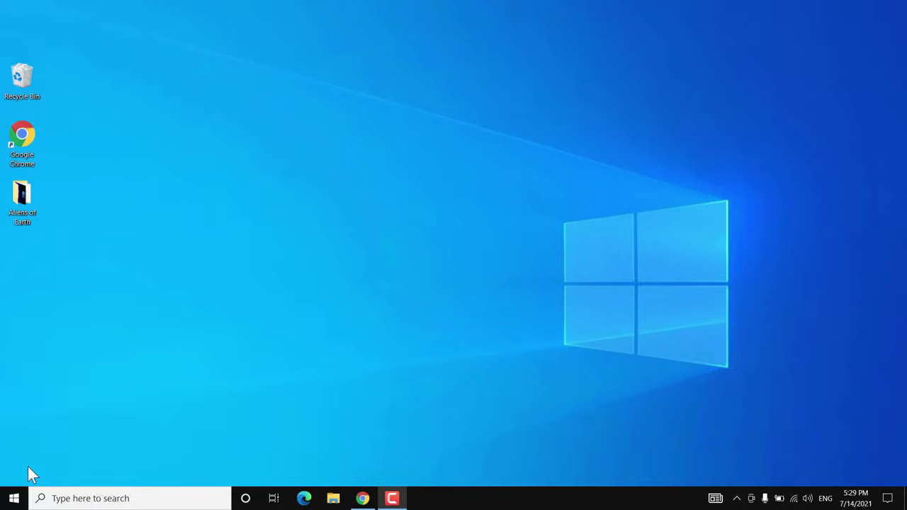
- Confirm on the Activation page that Windows 10 Pro has a digital licence, then minimize Settings
click(14, 498)
mouse_move(14, 447)
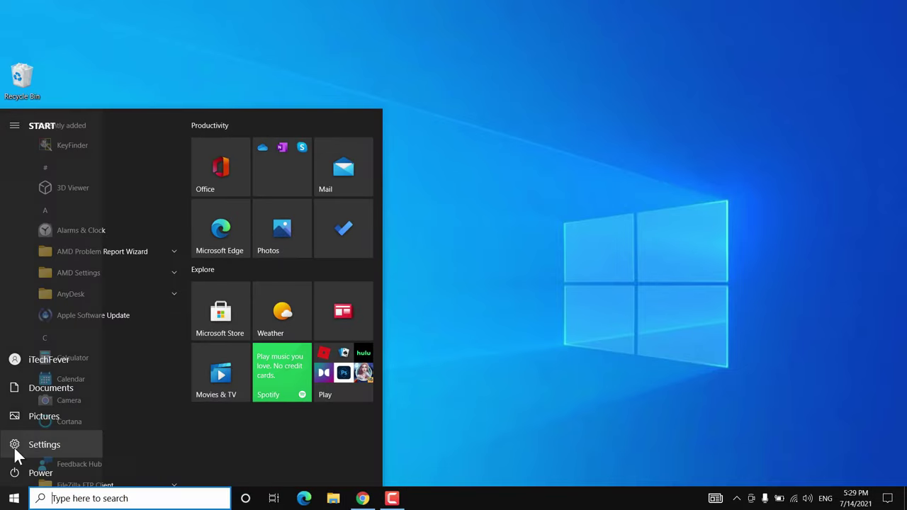
click(13, 447)
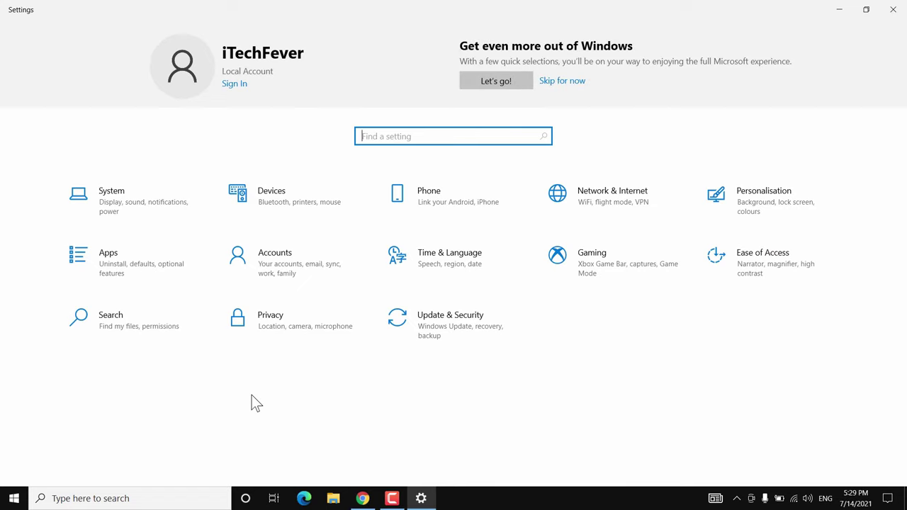
click(442, 321)
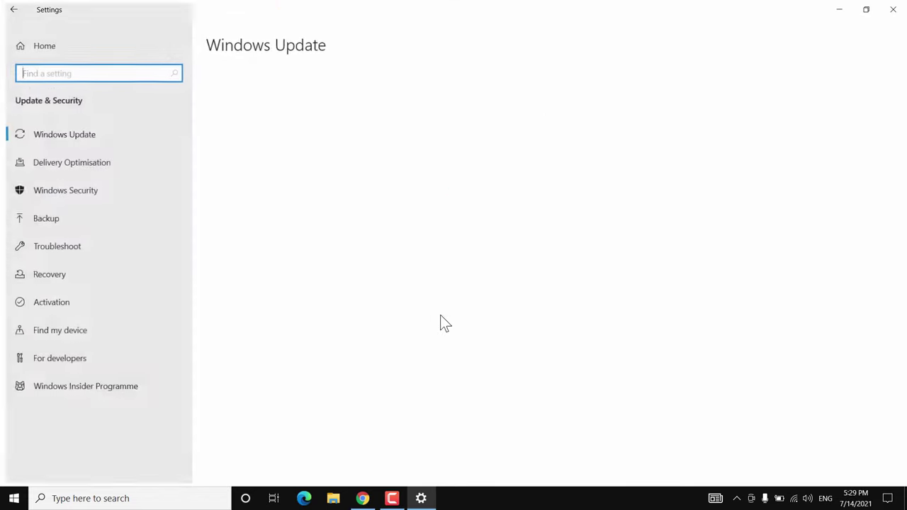
click(83, 304)
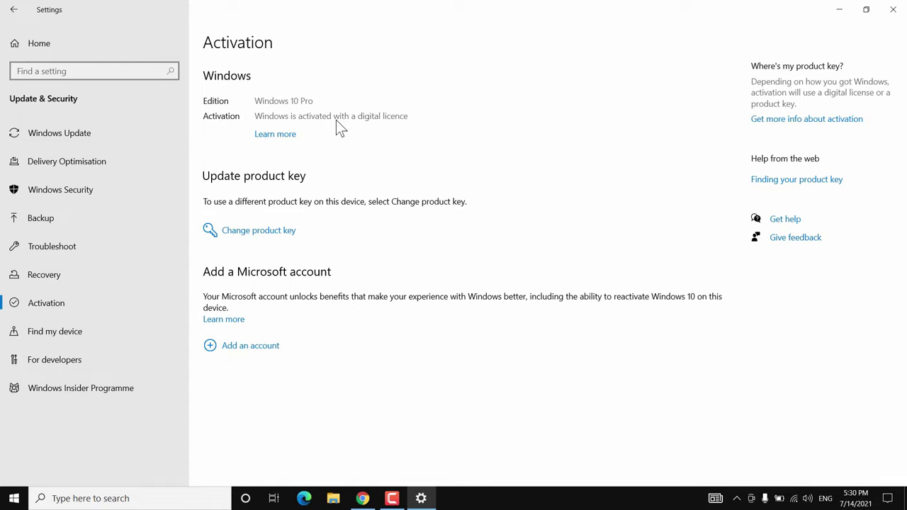
click(843, 10)
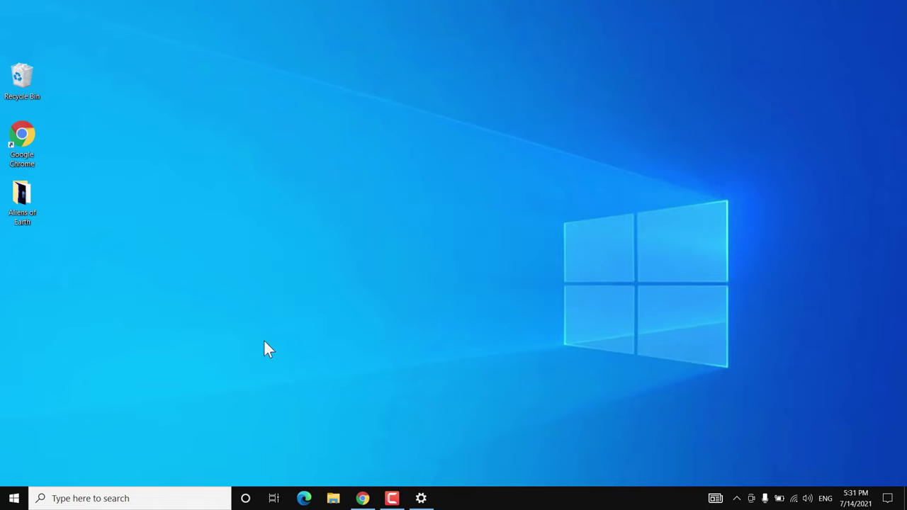
click(126, 498)
text(cmd)
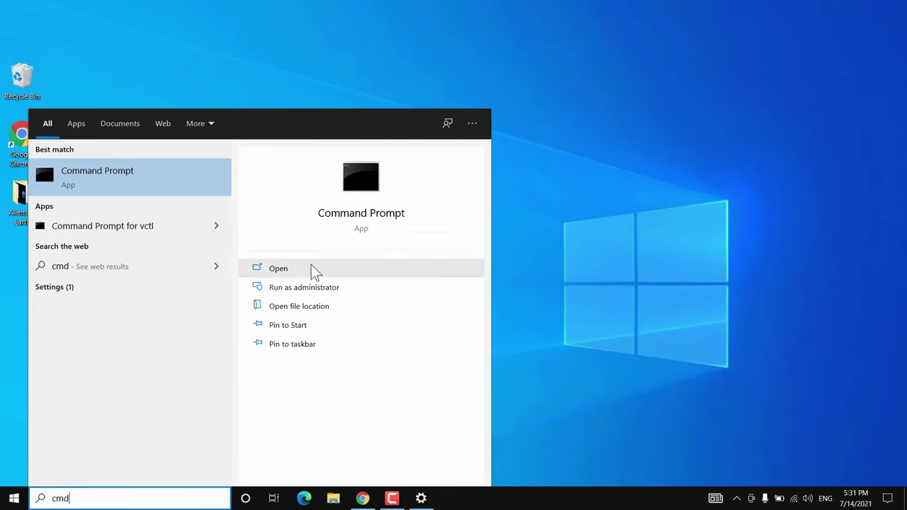
click(344, 290)
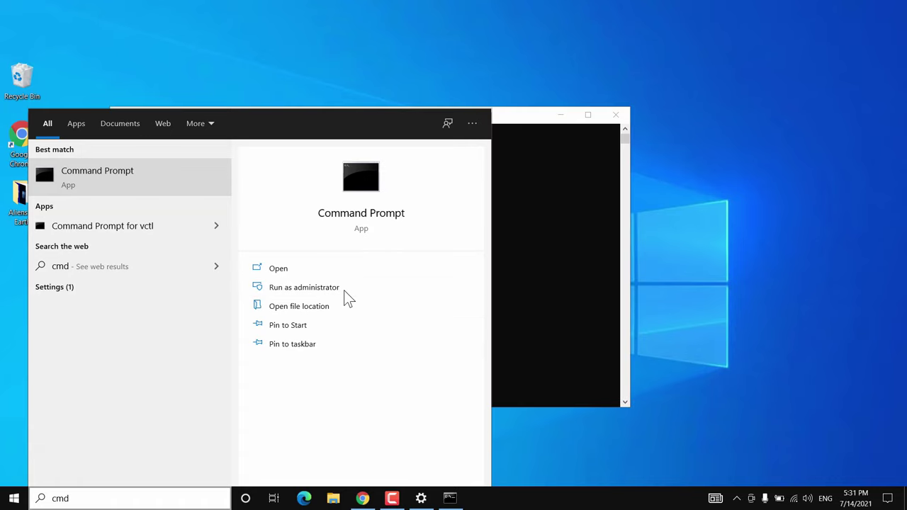
drag(528, 121, 572, 79)
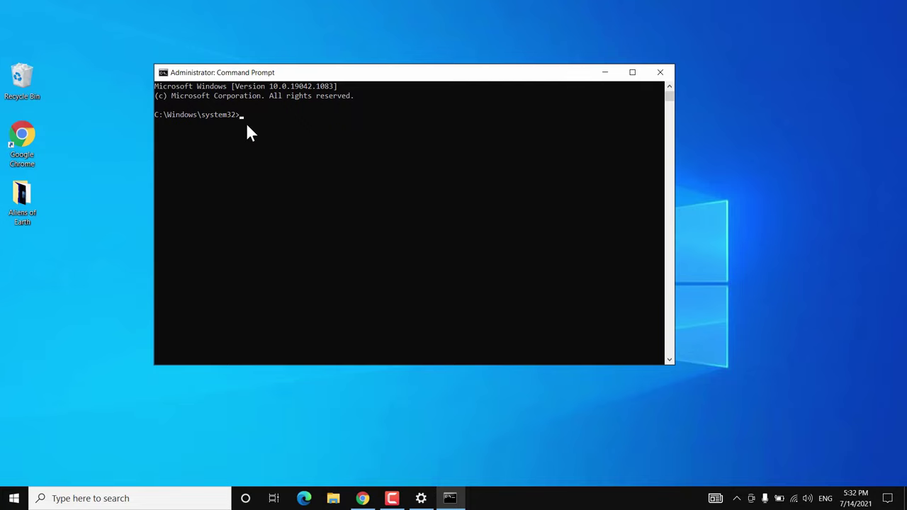
text(wmic path softwareLicensingService get OA3xOriginalProductKey)
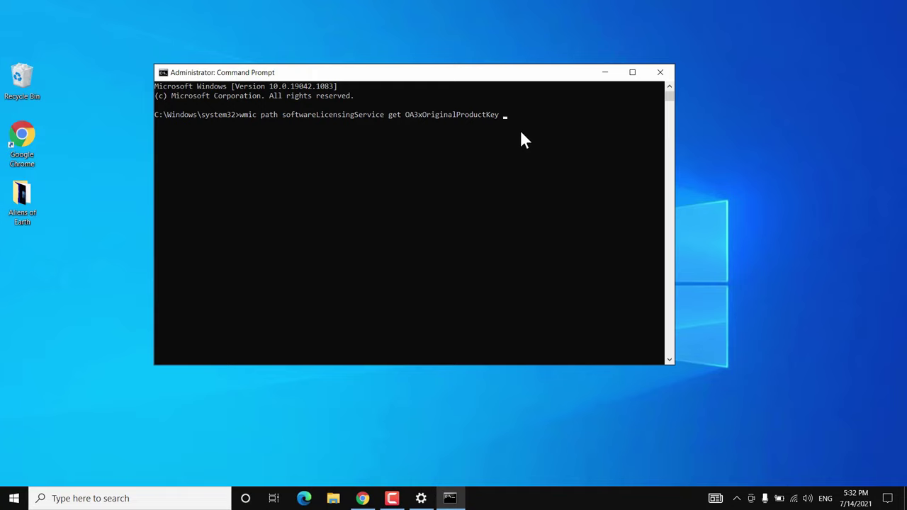
key(Return)
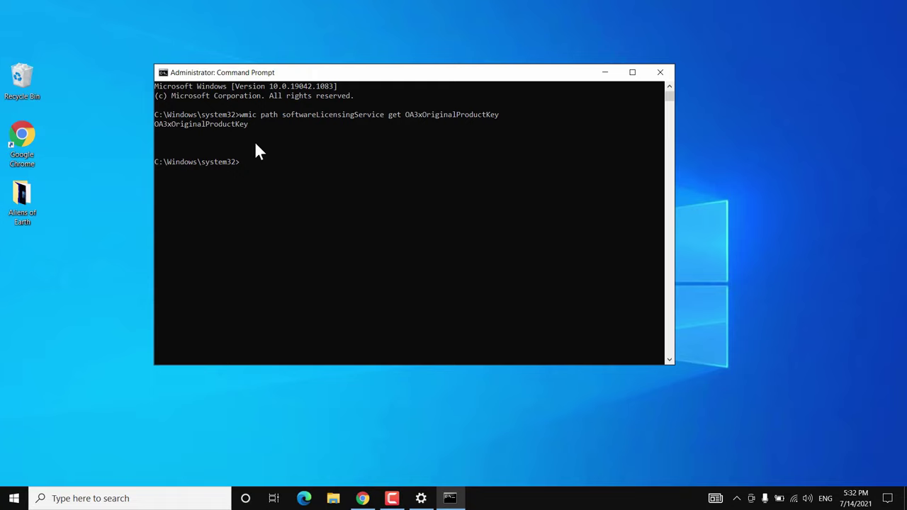
click(660, 72)
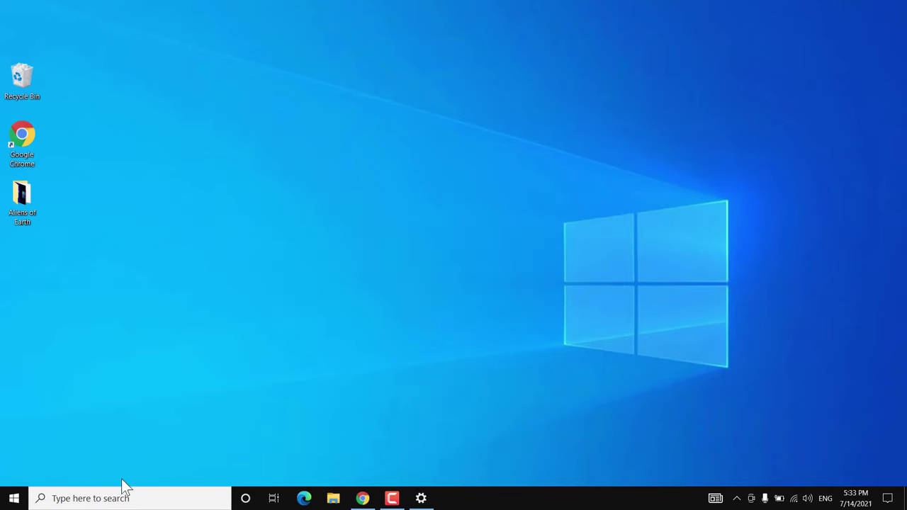
click(122, 498)
text(powershe)
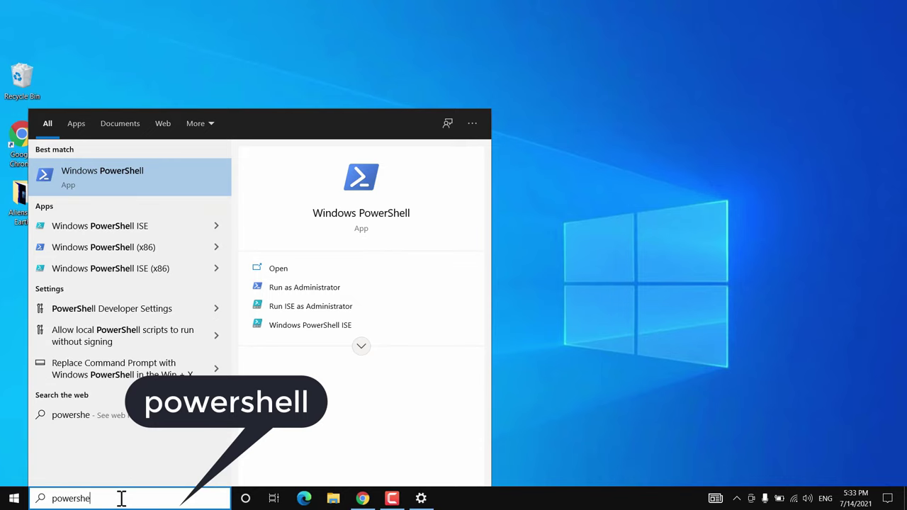
click(310, 287)
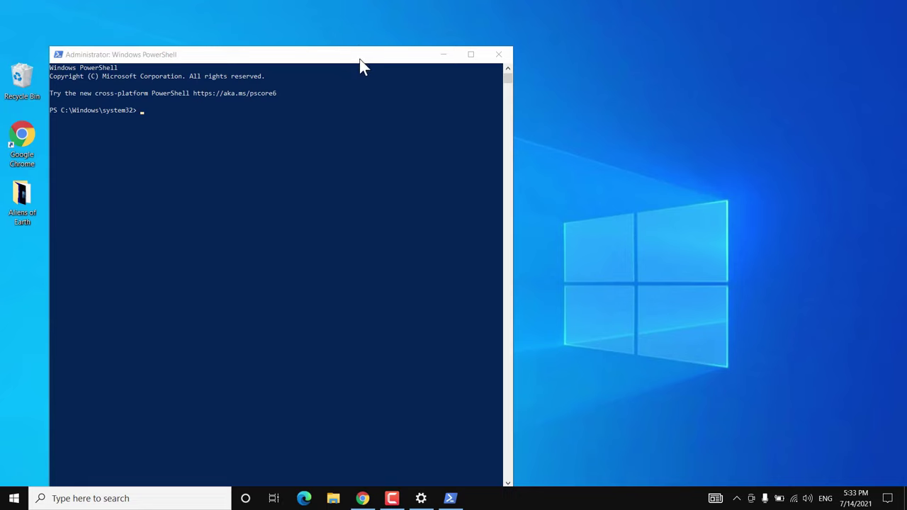
drag(360, 64, 469, 36)
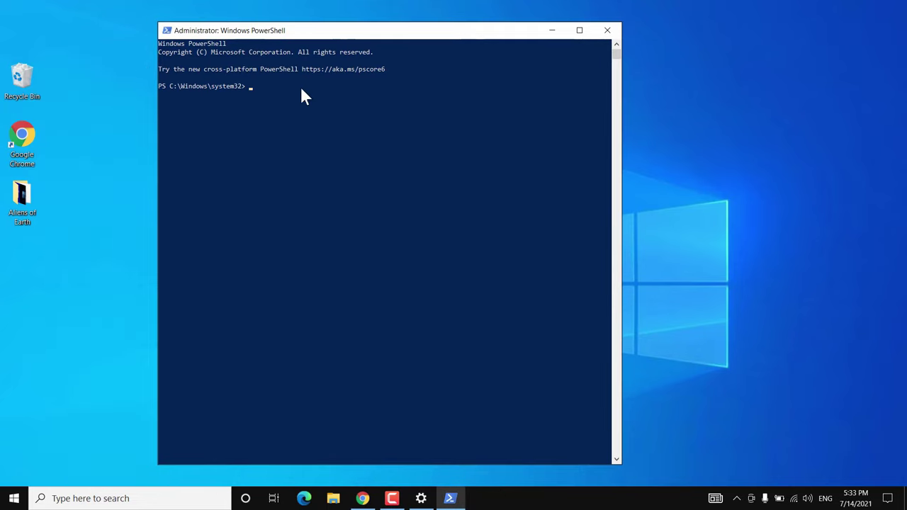
right_click(251, 90)
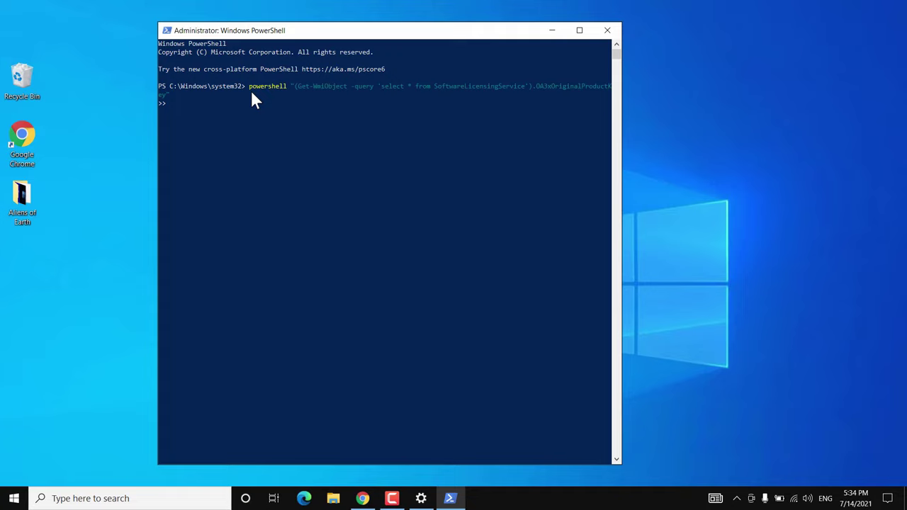
key(Return)
click(607, 29)
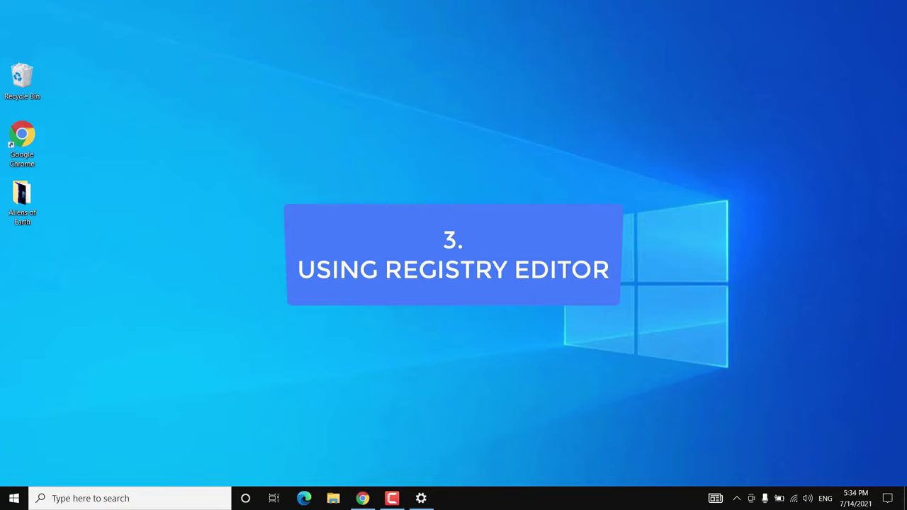
- Launch Registry Editor by searching 'reg' and move its window toward the centre
click(146, 498)
text(reg)
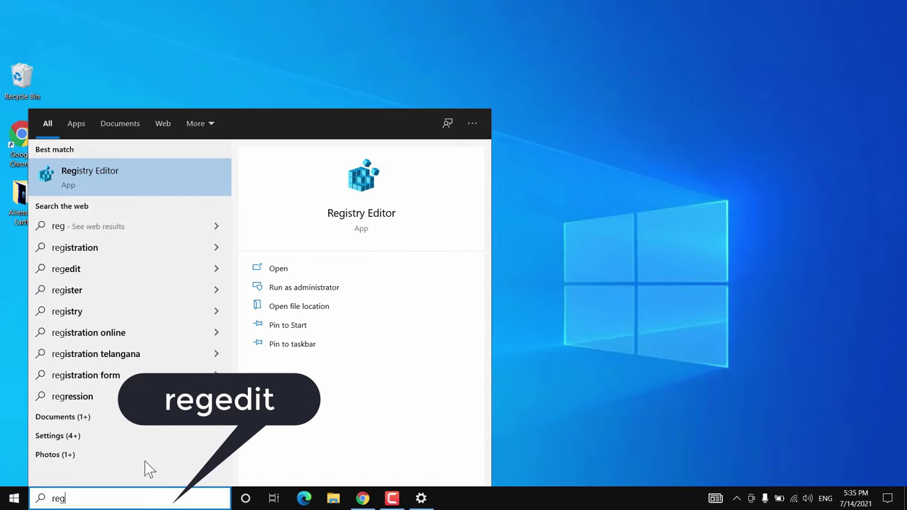
click(103, 172)
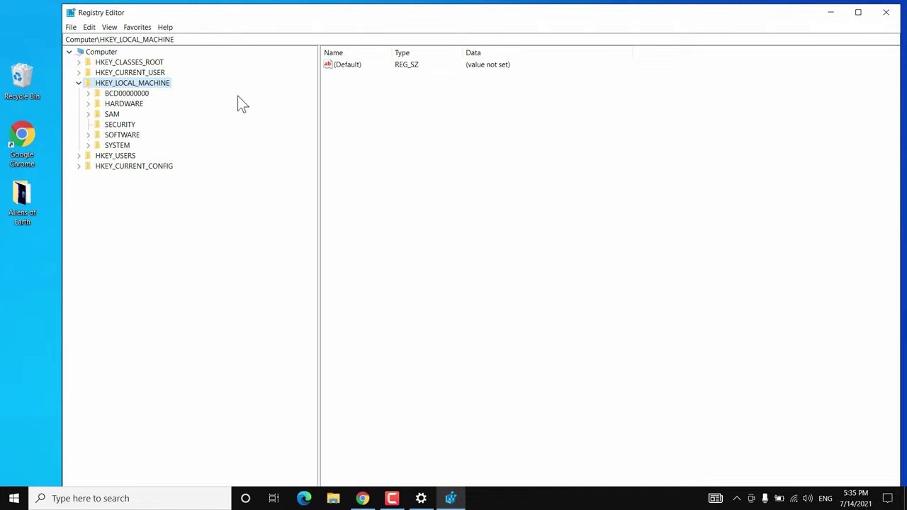
click(78, 83)
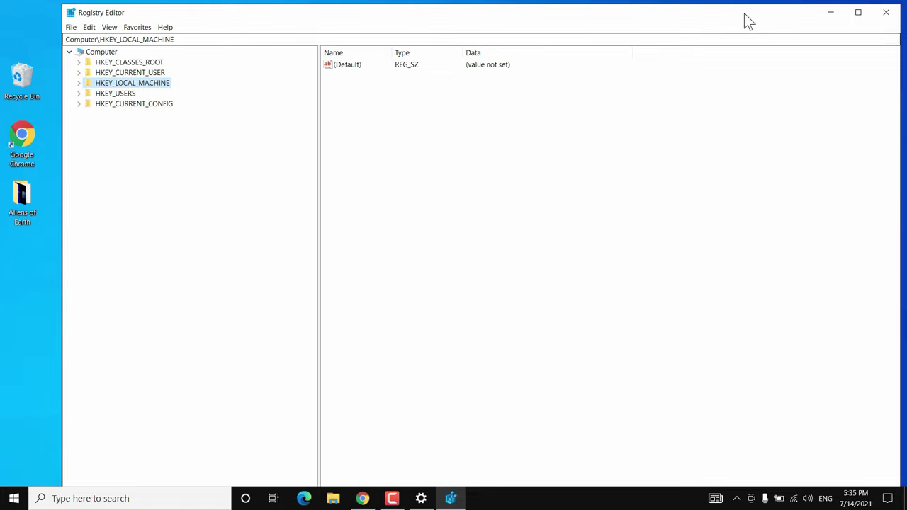
drag(743, 13, 689, 31)
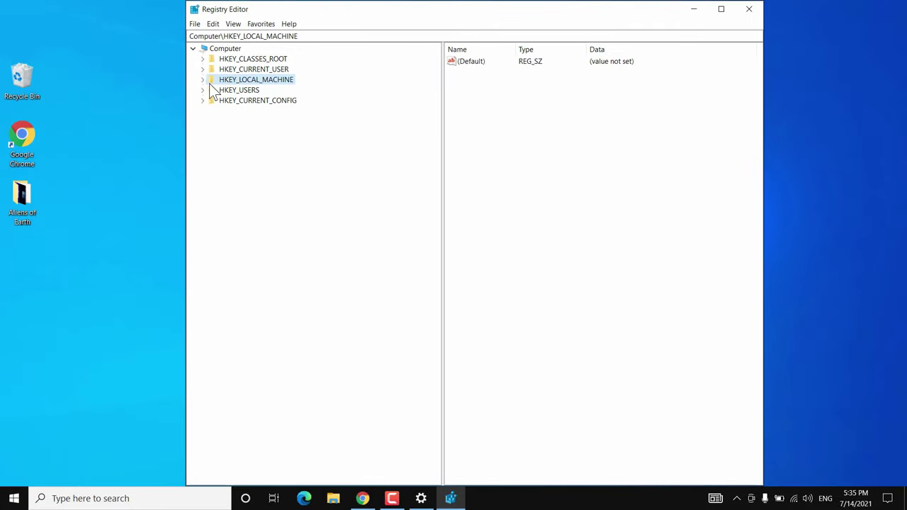
- Navigate HKEY_LOCAL_MACHINE\SOFTWARE\Microsoft\Windows NT\CurrentVersion to the SoftwareProtectionPlatform key
click(202, 80)
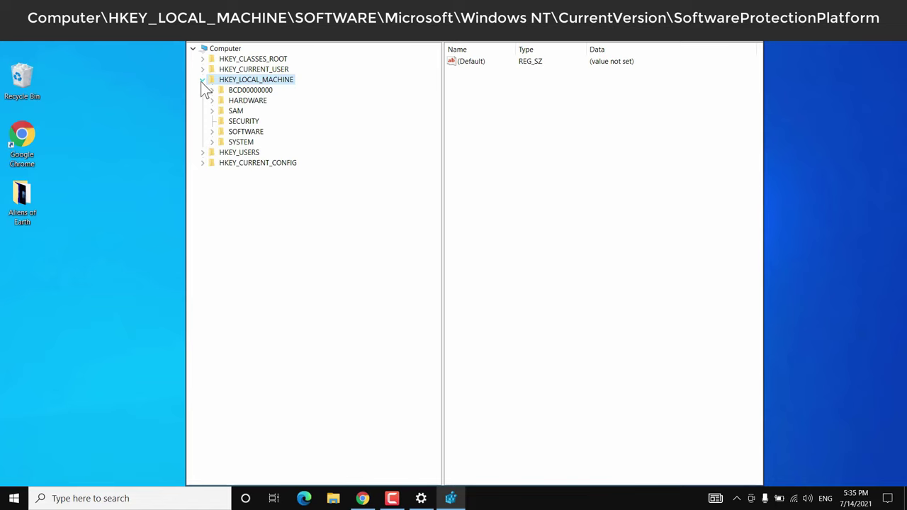
click(211, 132)
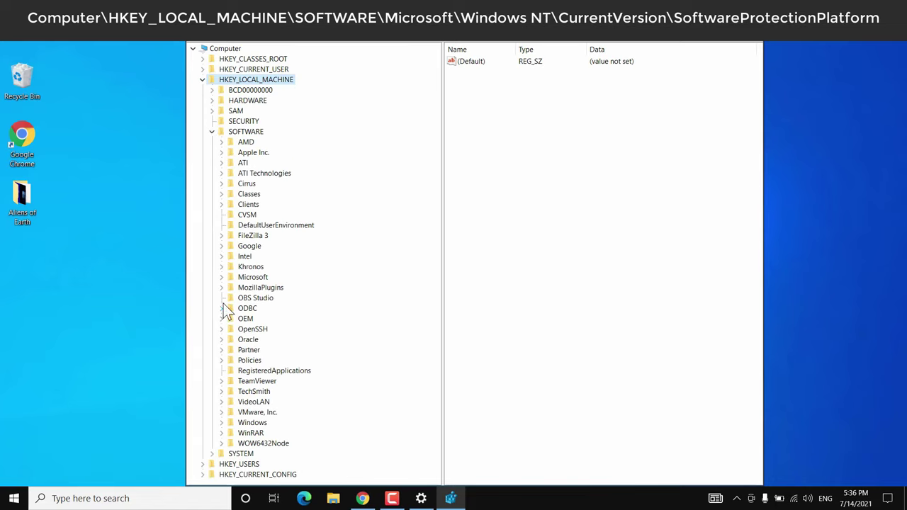
click(221, 278)
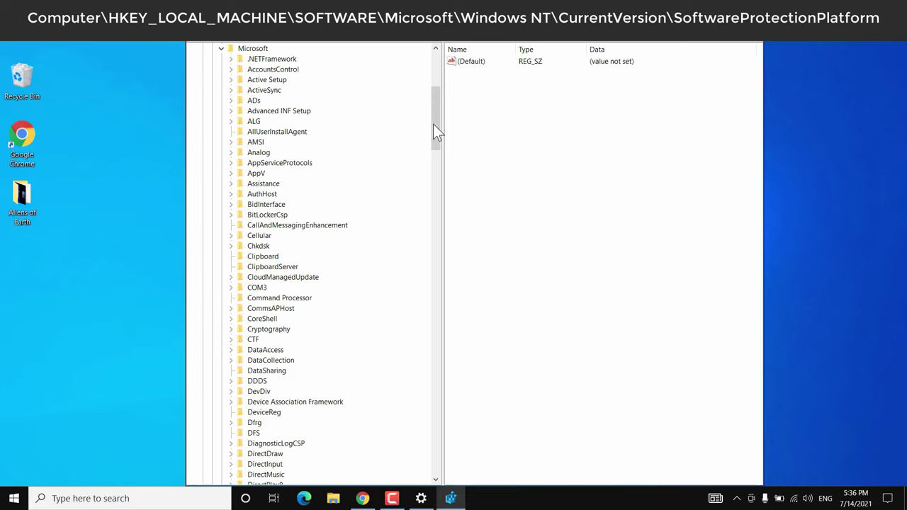
drag(434, 126, 454, 438)
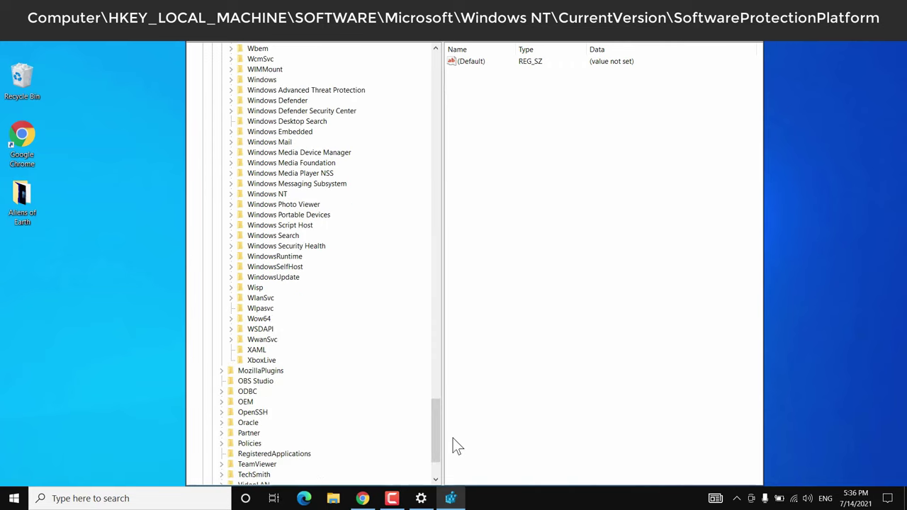
click(231, 194)
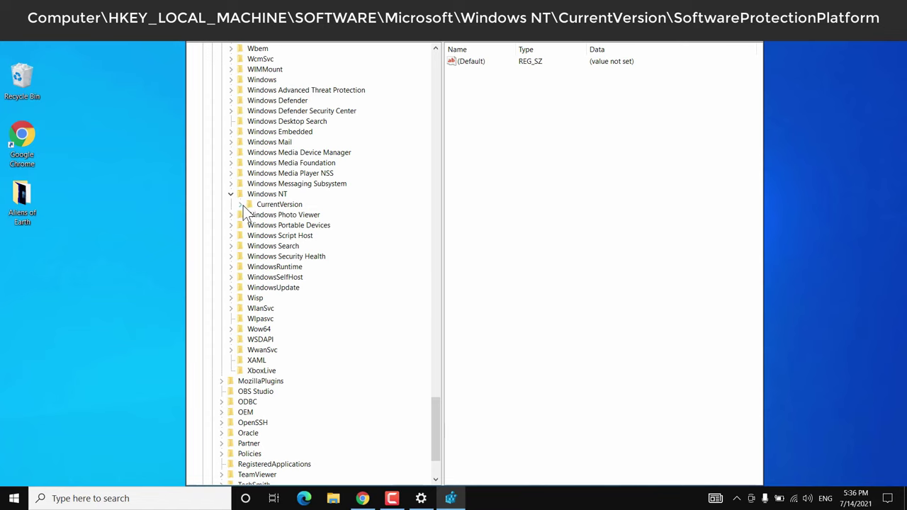
click(242, 205)
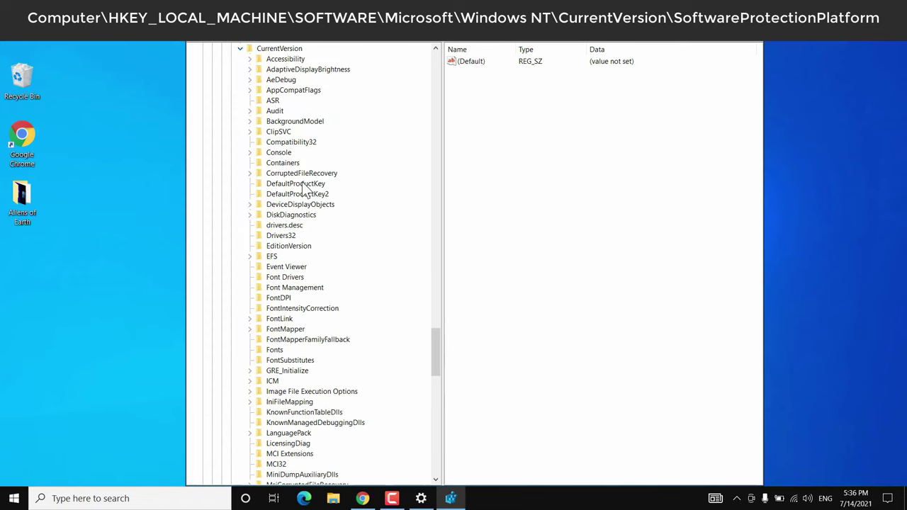
drag(437, 365, 436, 418)
click(313, 301)
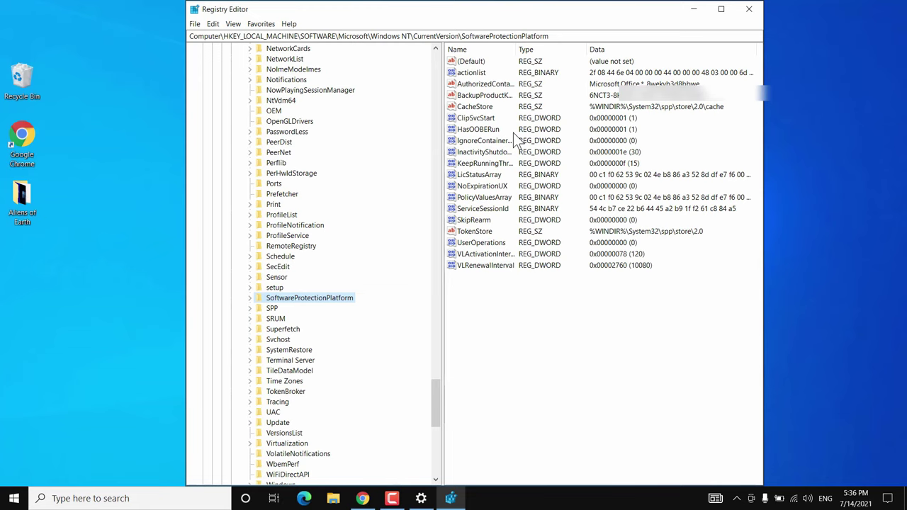
- Widen the Name column and enlarge the window so BackupProductKeyDefault reads fully
drag(560, 44, 568, 46)
click(497, 97)
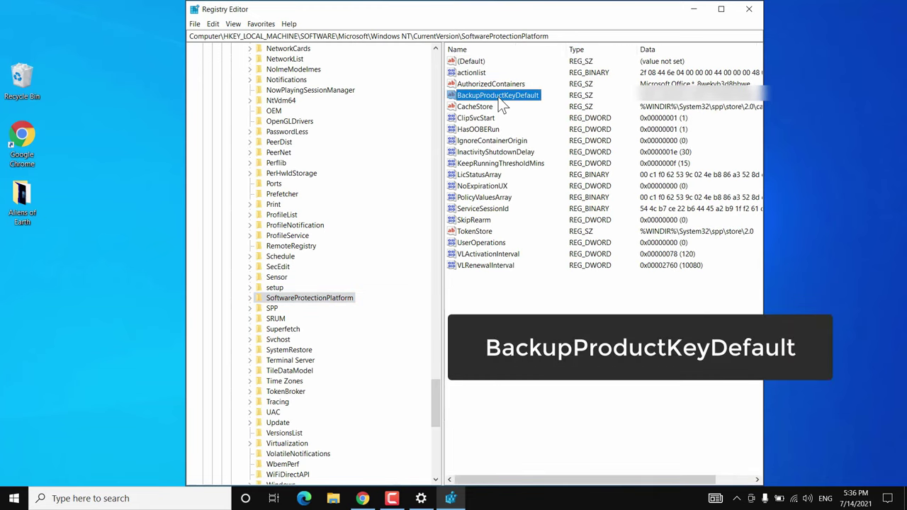
drag(557, 15, 527, 20)
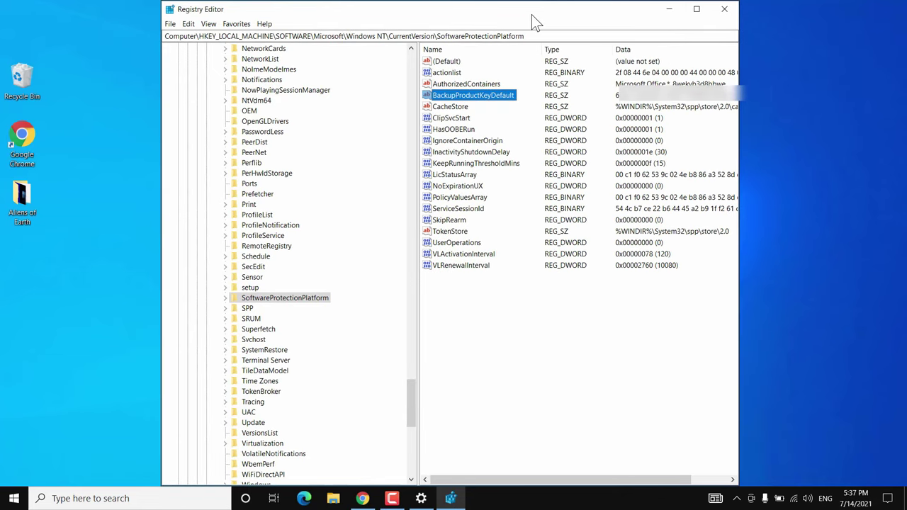
drag(738, 99, 793, 99)
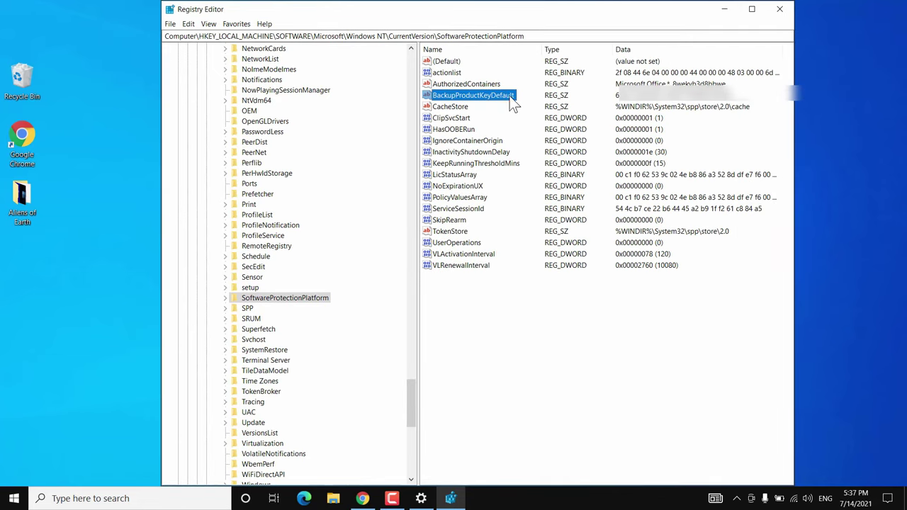
click(627, 106)
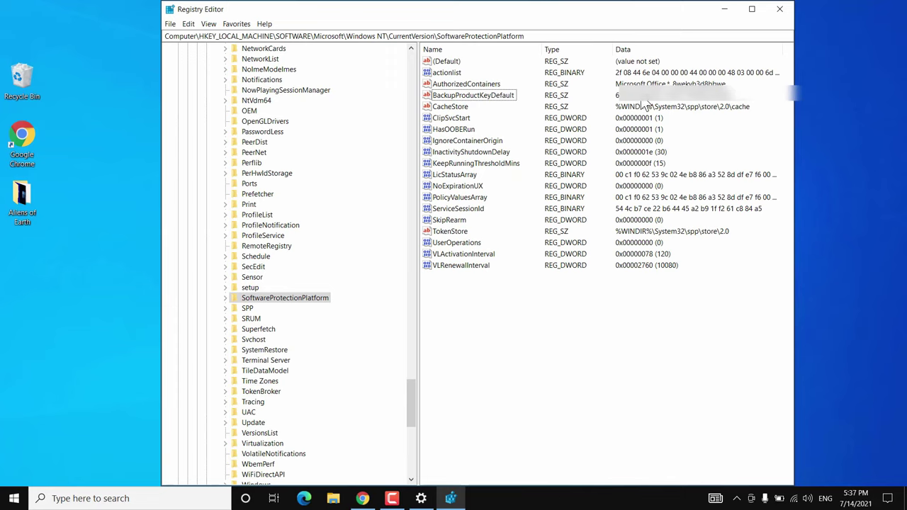
- Copy the BackupProductKeyDefault product key, cancel the value dialog and close Registry Editor
double_click(498, 99)
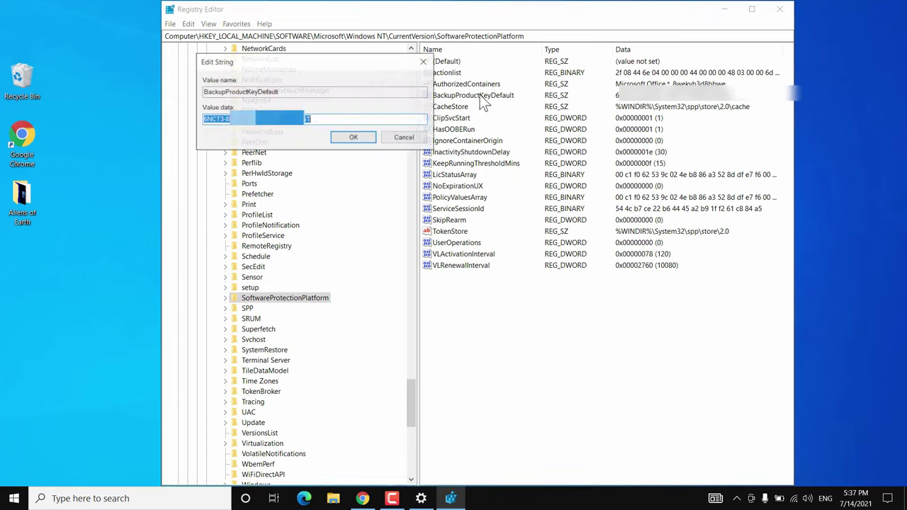
right_click(281, 121)
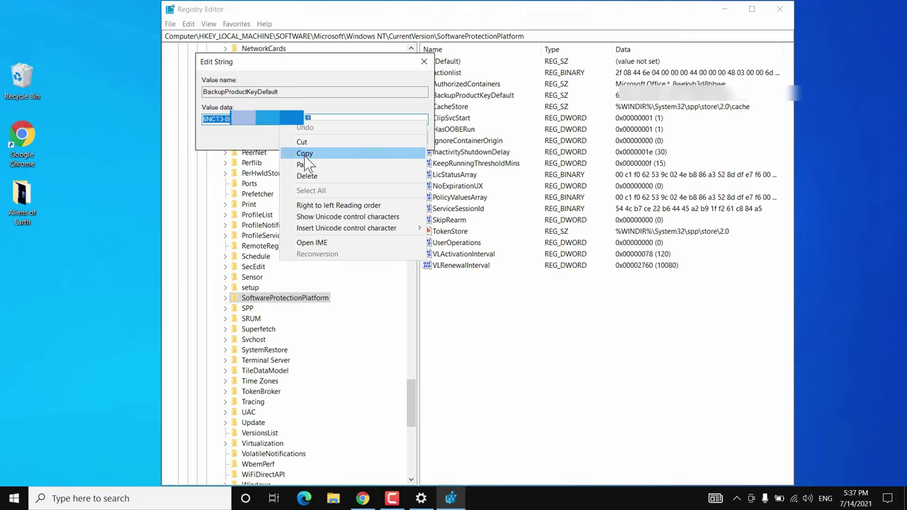
click(254, 137)
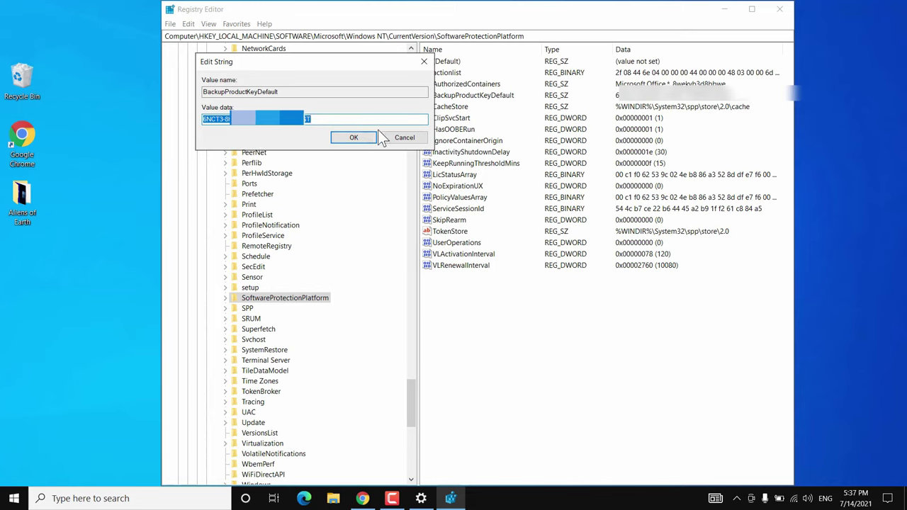
click(424, 62)
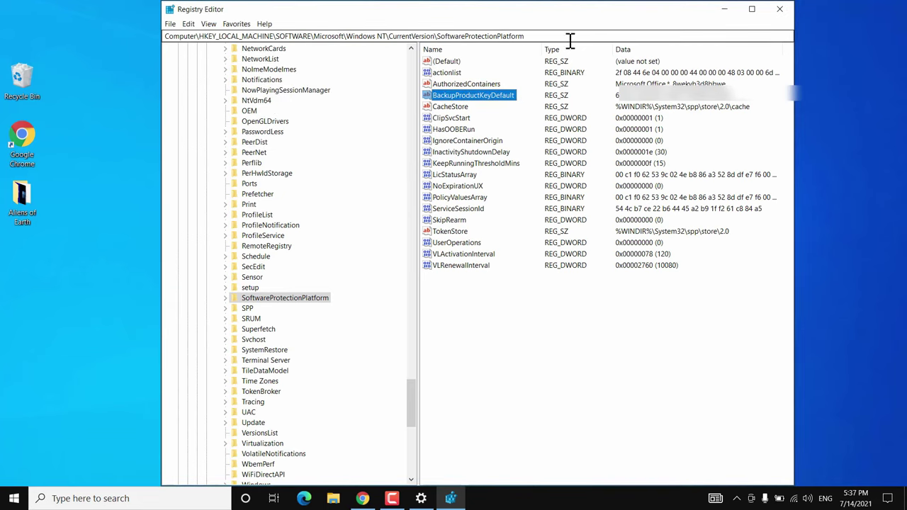
click(782, 10)
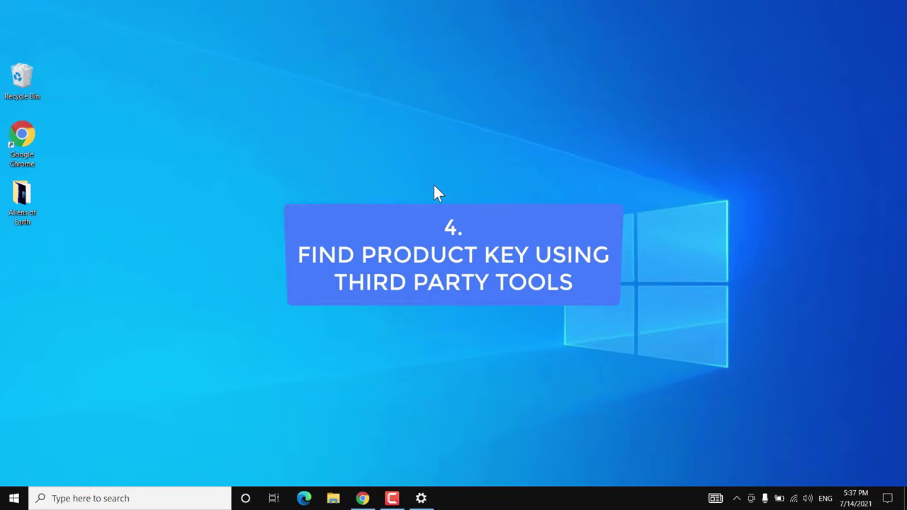
- Launch KeyFinder via a 'key' search, select the Windows 10 Enterprise CD Key line, then close it and the Recover Keys prompt
click(130, 498)
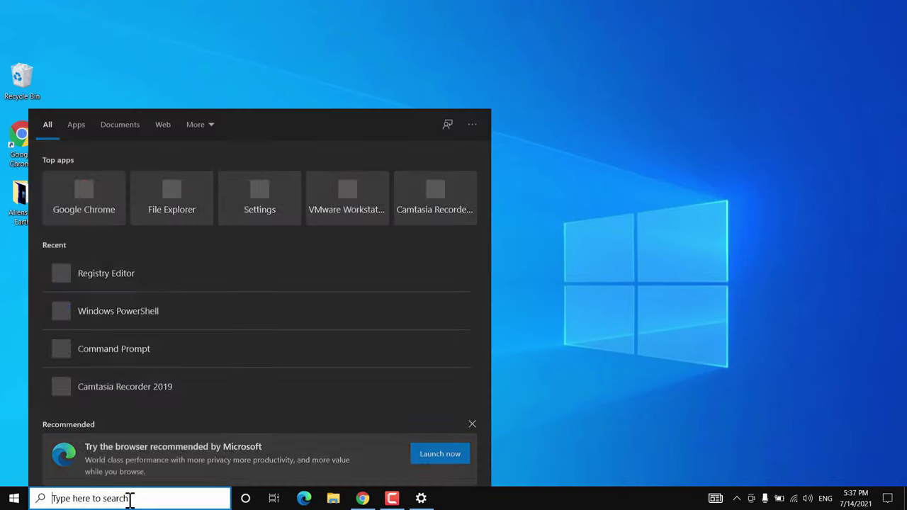
text(key)
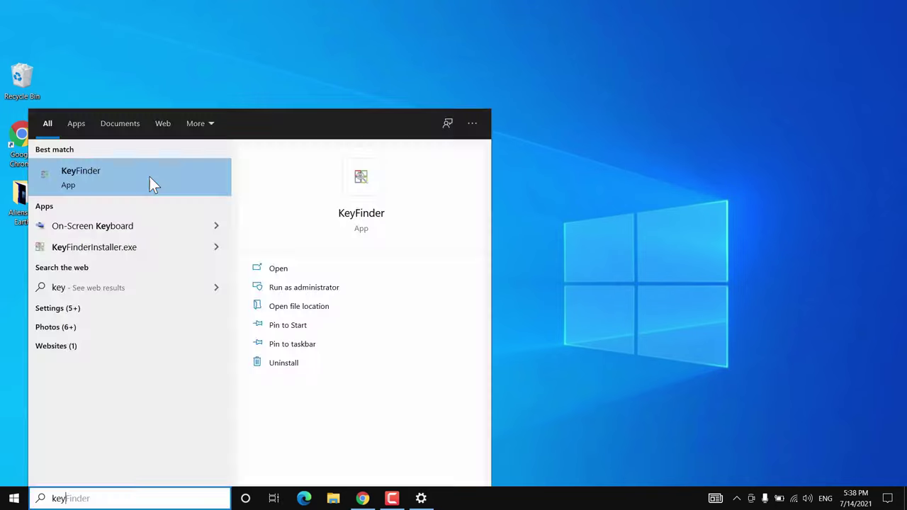
click(149, 177)
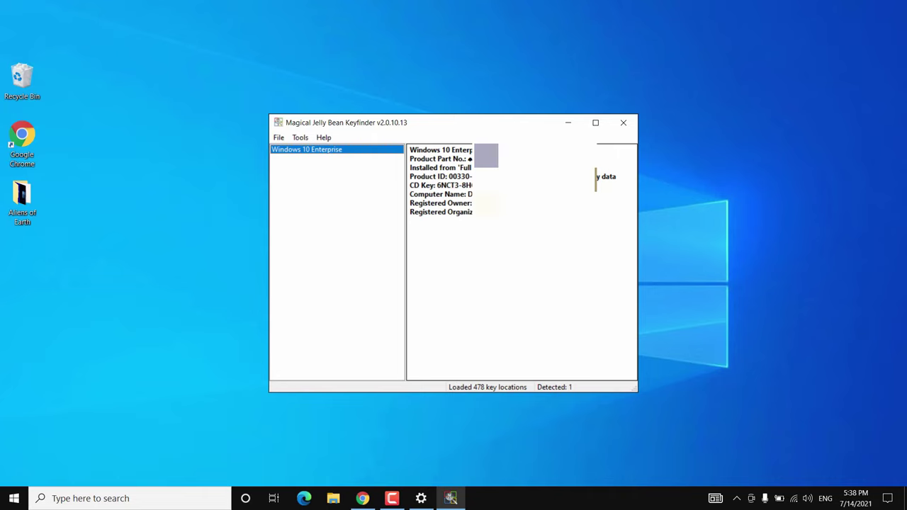
triple_click(423, 185)
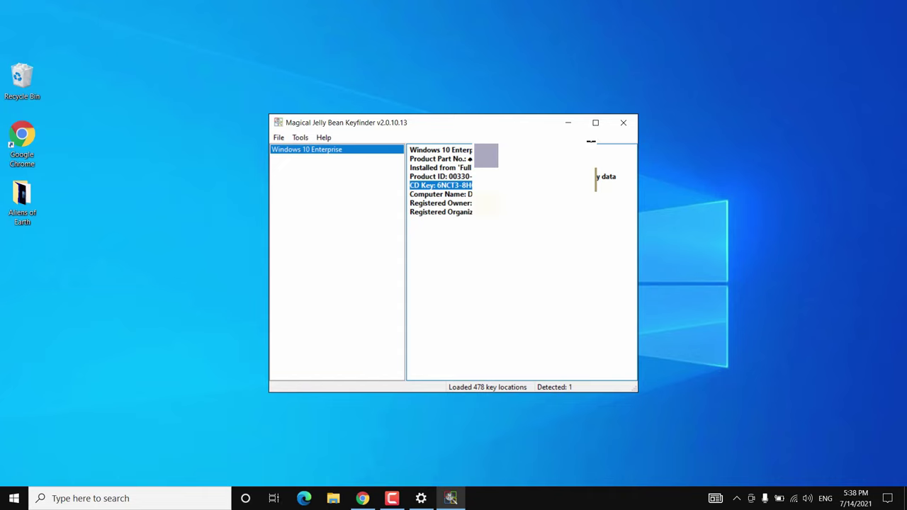
click(624, 122)
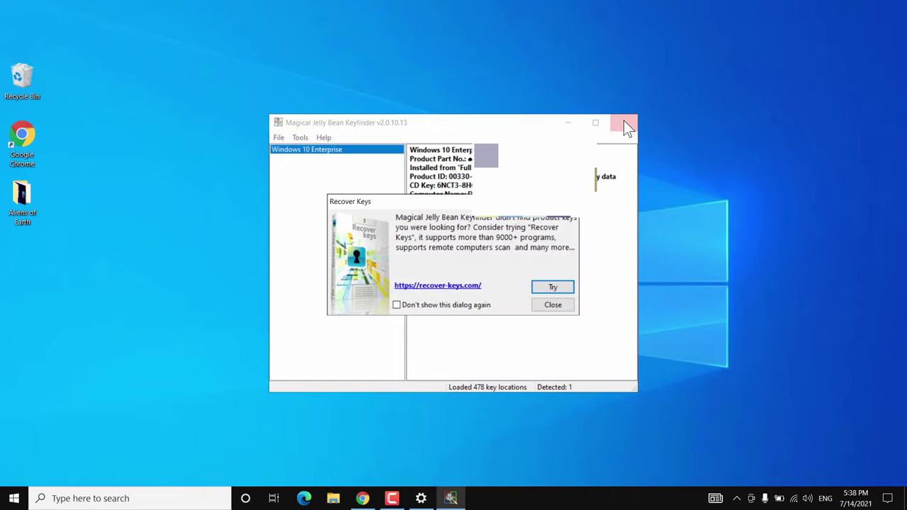
click(551, 305)
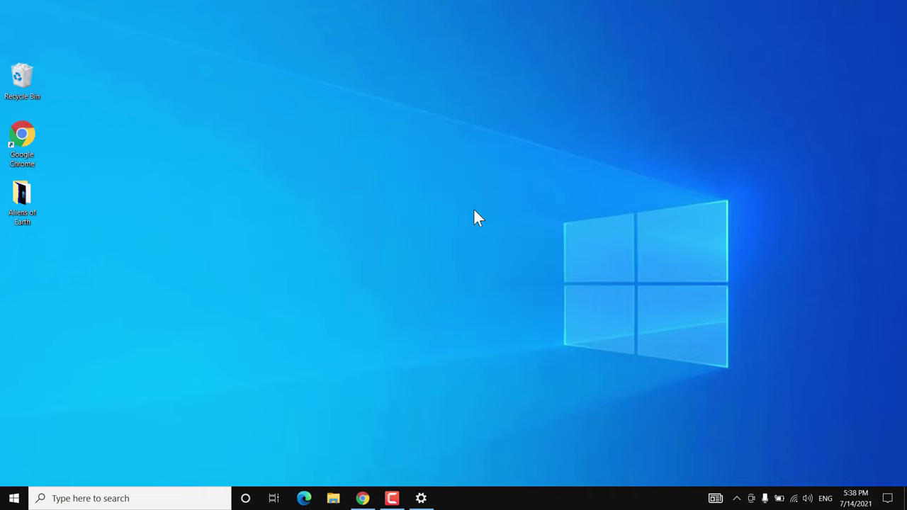